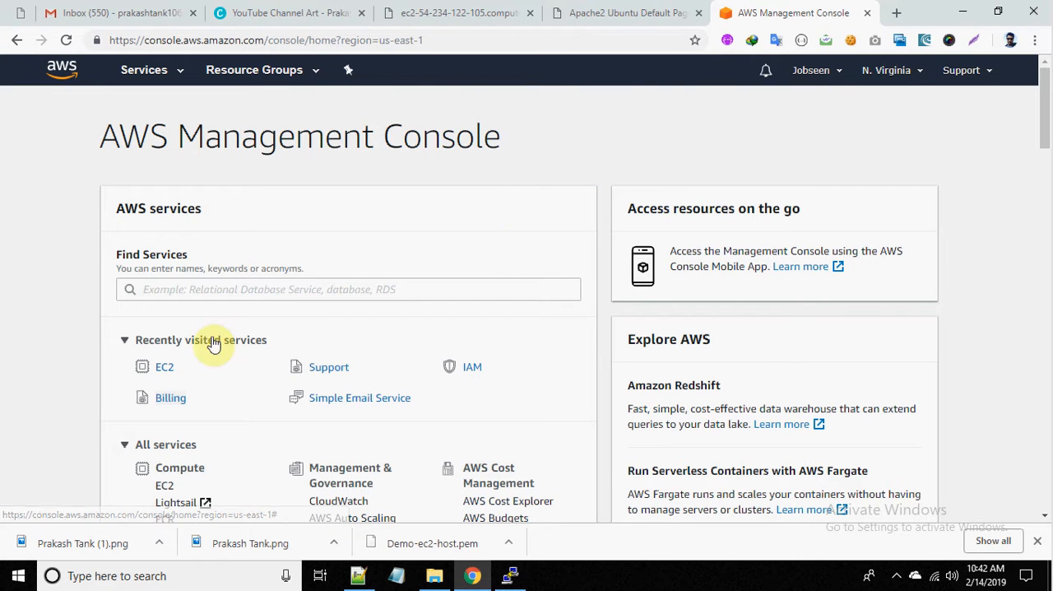
Step: Open the list of running EC2 instances and highlight the instance's IPv4 public IP
left_click(166, 373)
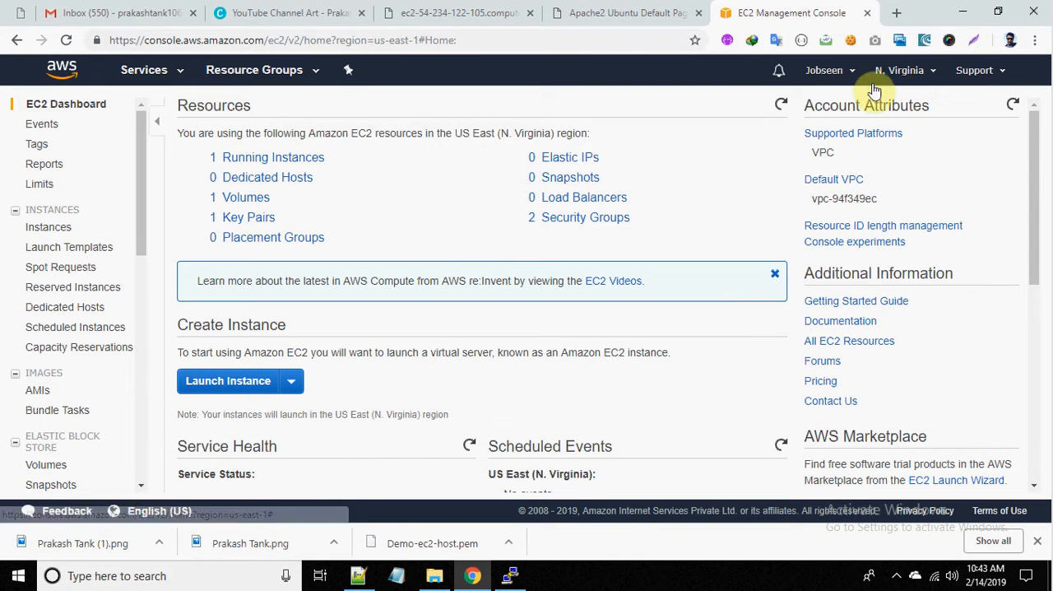
left_click(291, 158)
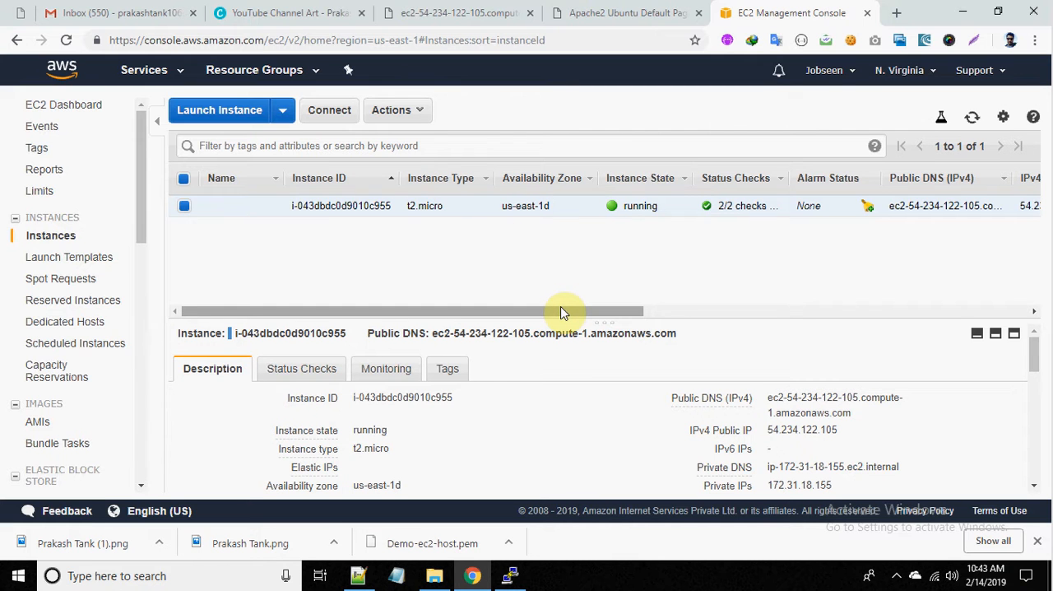
left_click_drag(561, 312, 519, 278)
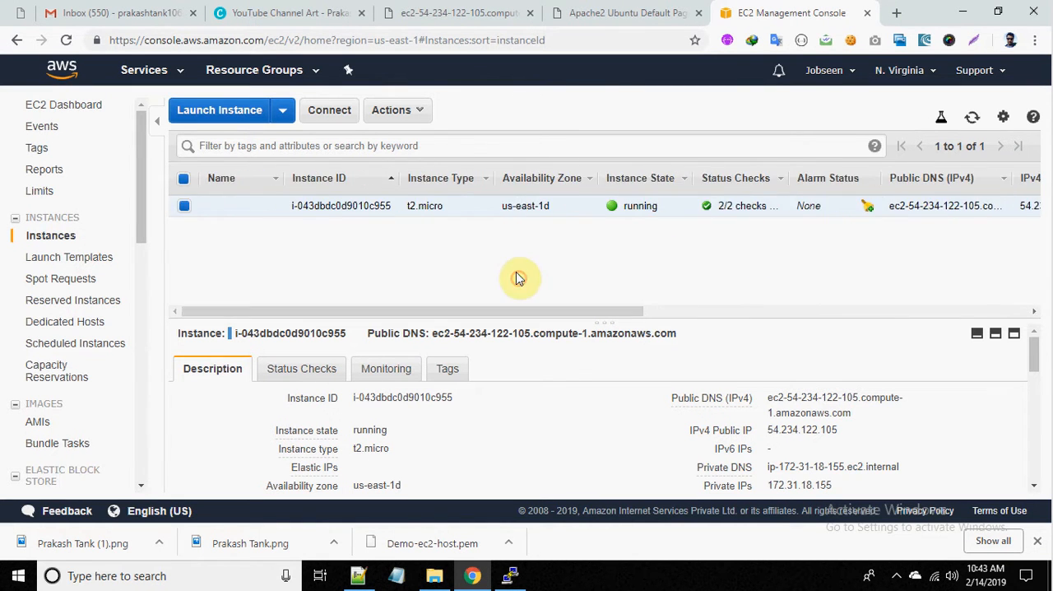
double_click(806, 430)
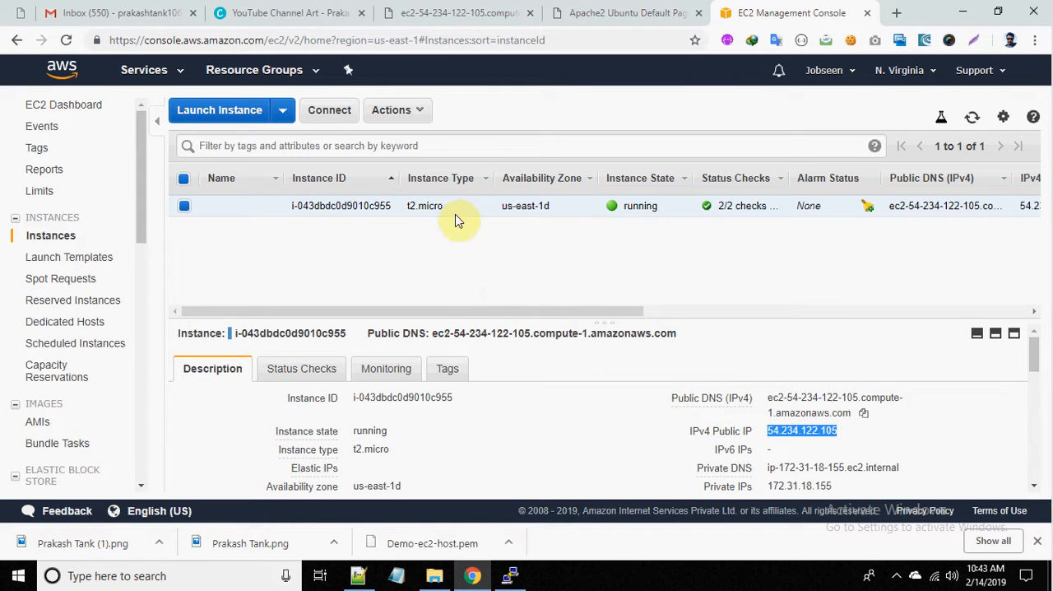
Step: Stop the running t2.micro instance and accept the stop confirmation
left_click(420, 110)
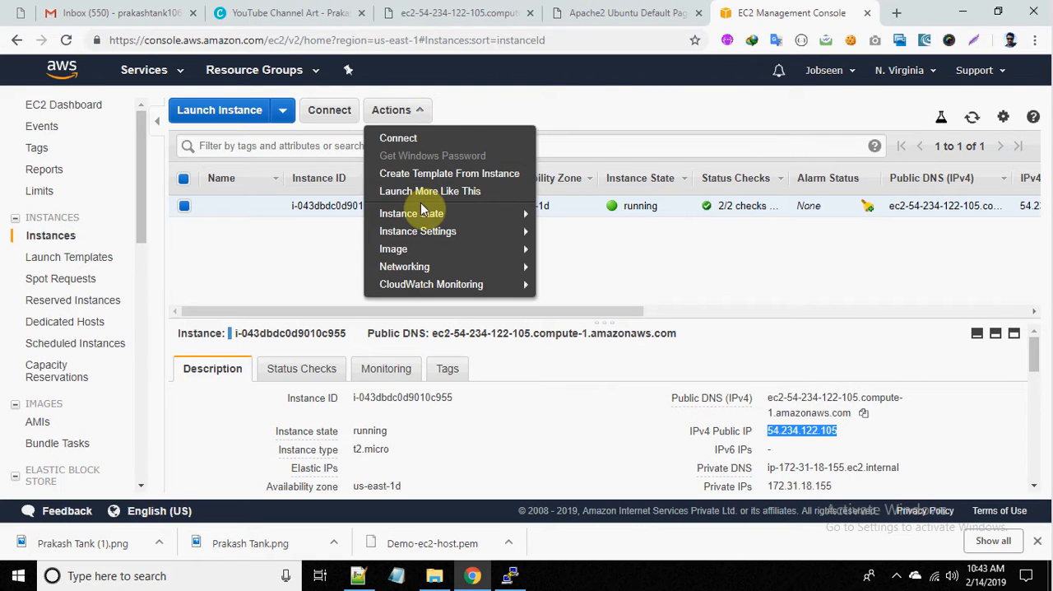
mouse_move(429, 215)
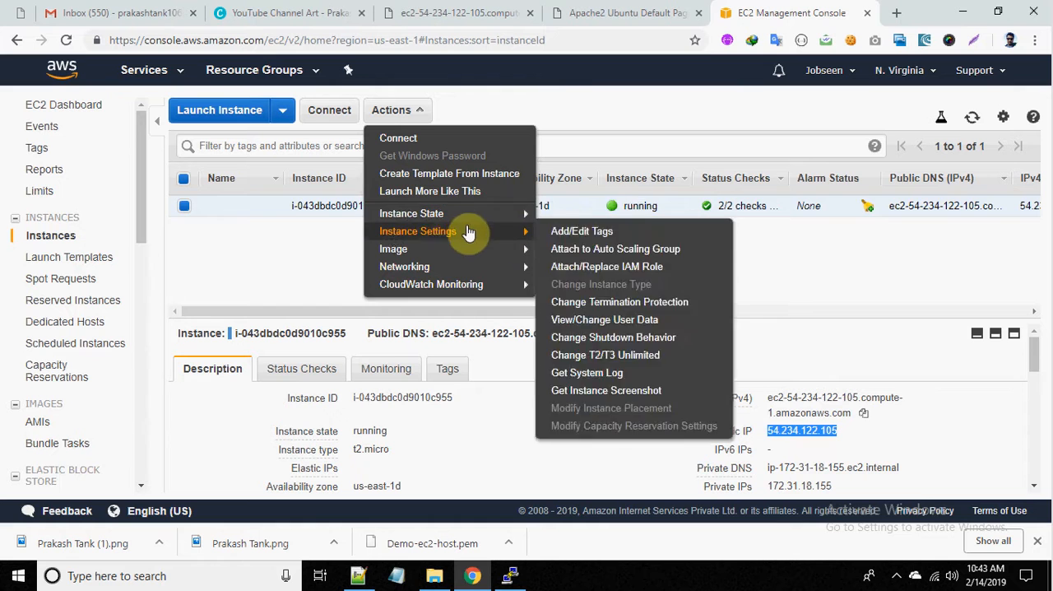
left_click(564, 232)
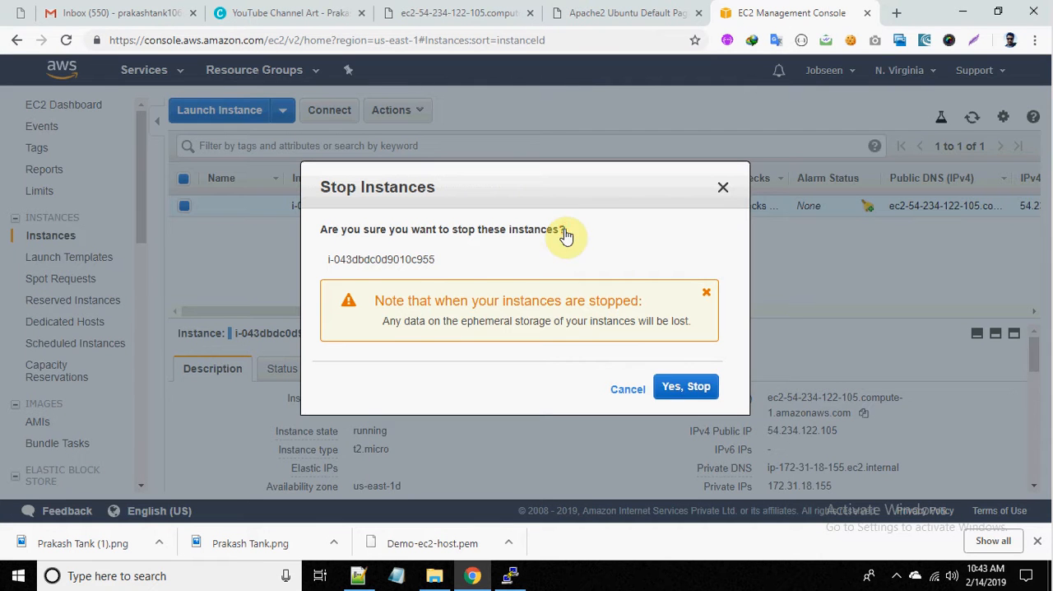
left_click(689, 387)
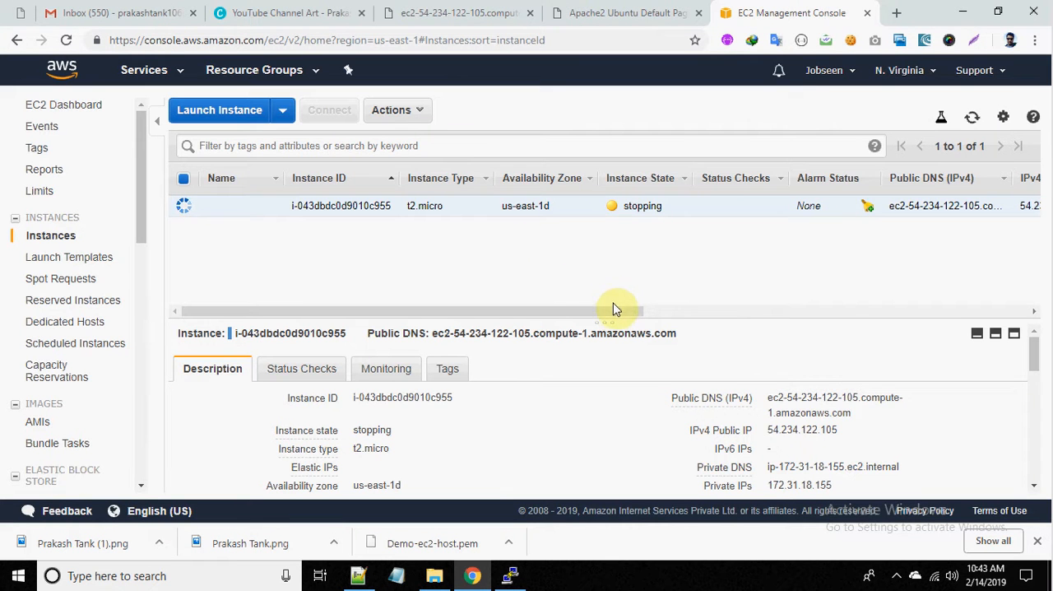
Step: Refresh the instance list repeatedly to check the instance's state, and look through its description details
left_click_drag(613, 311, 444, 296)
left_click(972, 121)
left_click(972, 122)
left_click(971, 122)
left_click(971, 122)
left_click(972, 122)
left_click(972, 122)
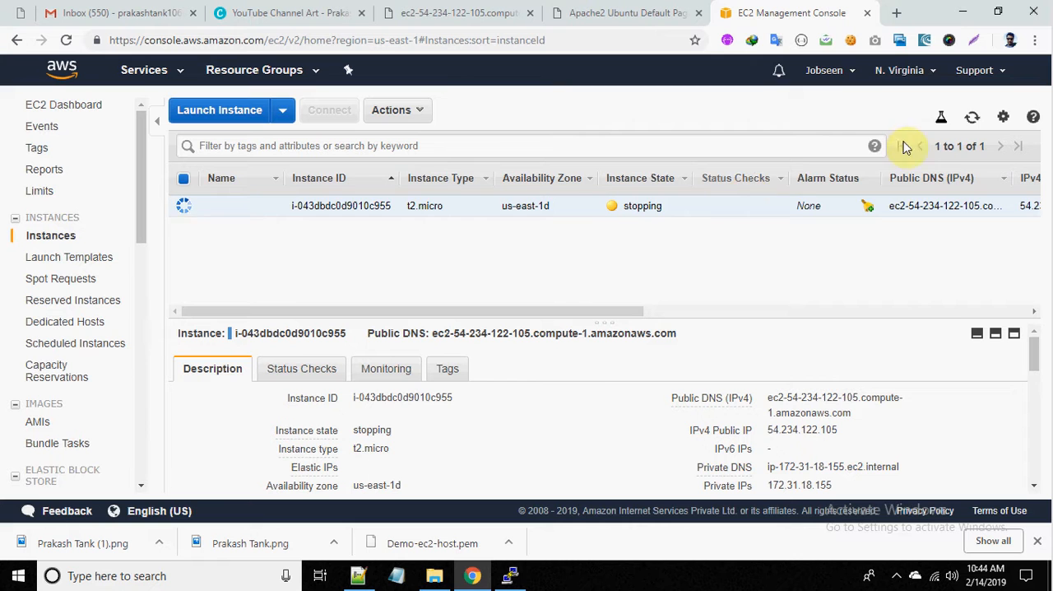
left_click(970, 123)
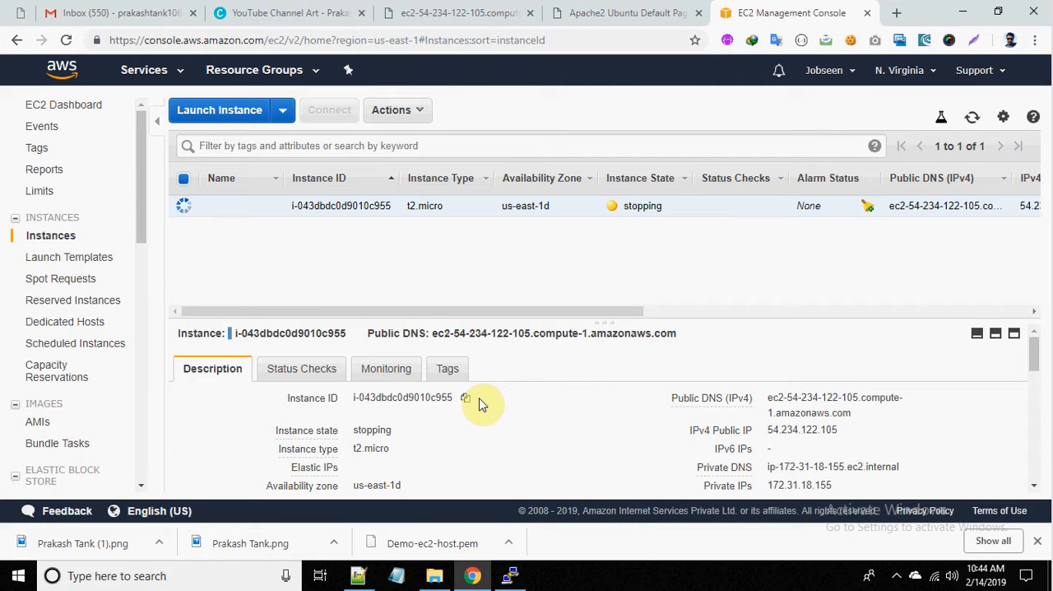
scroll(483, 403, "down", 5)
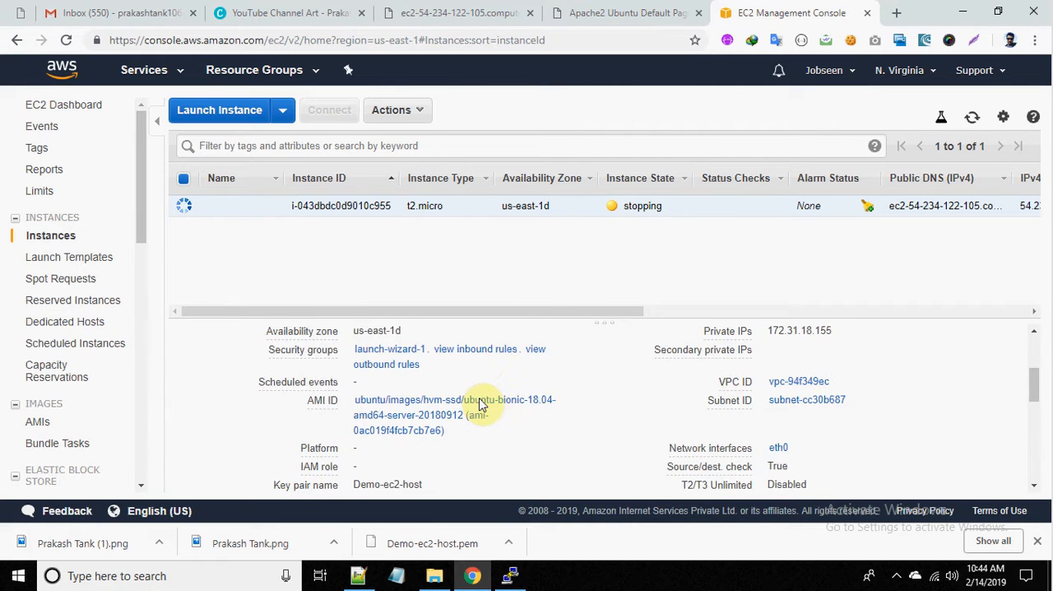
scroll(483, 403, "up", 5)
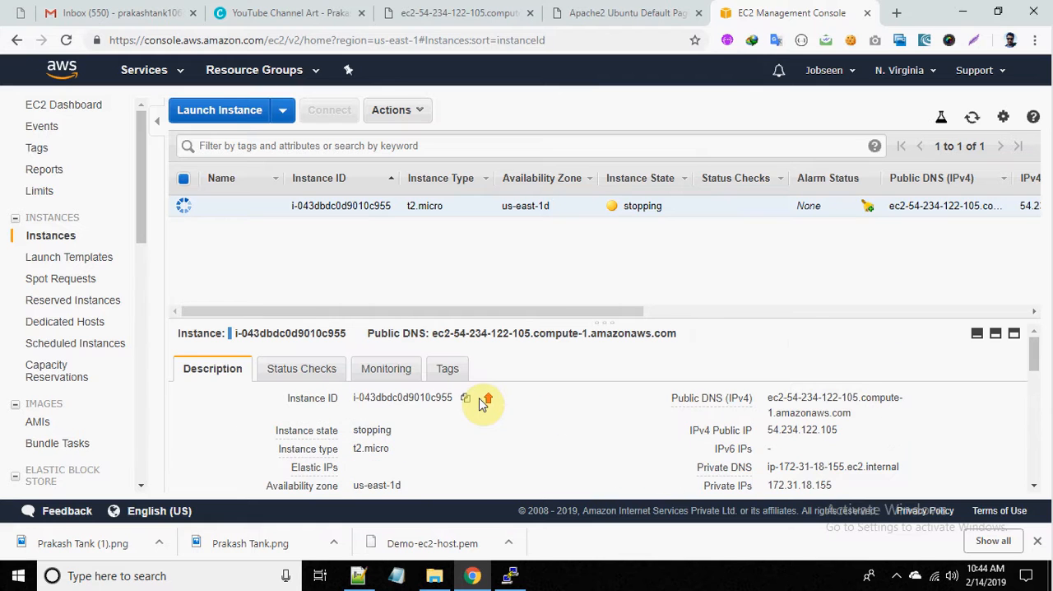
left_click(973, 119)
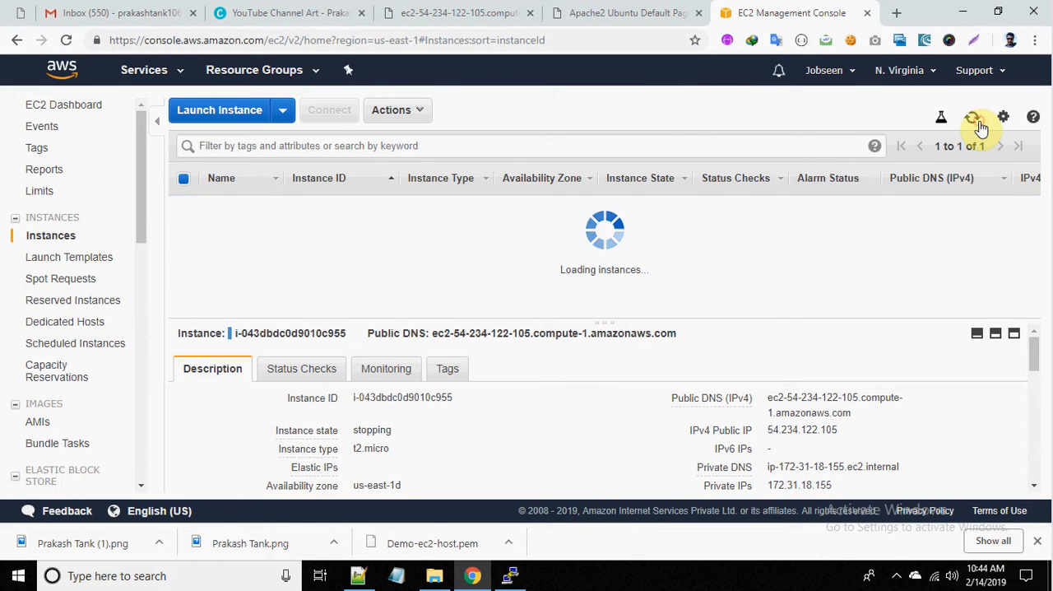
left_click(977, 122)
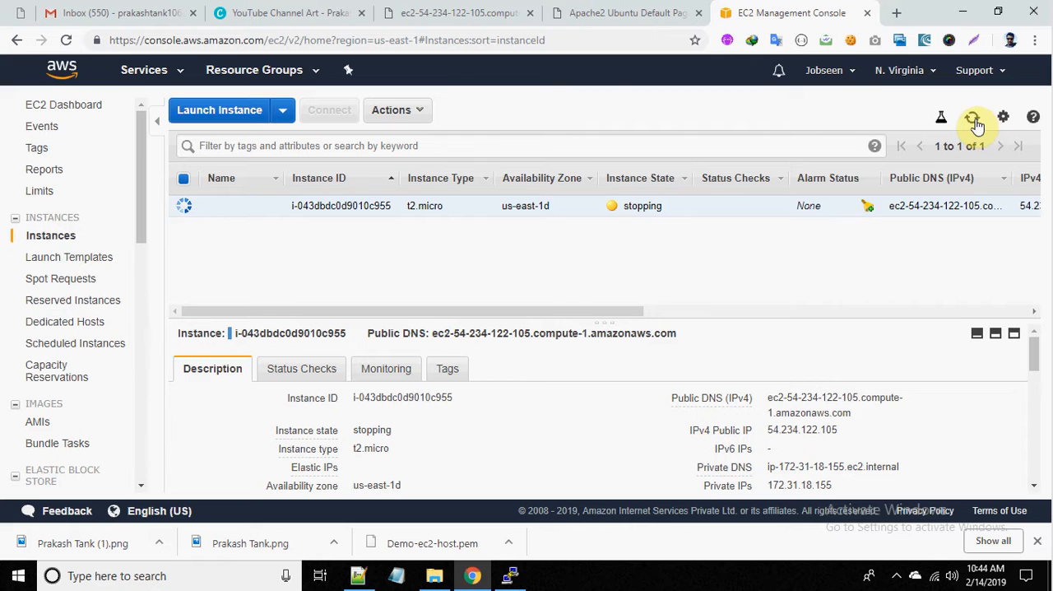
left_click(973, 120)
Step: Name the instance demo-ec2
left_click(269, 209)
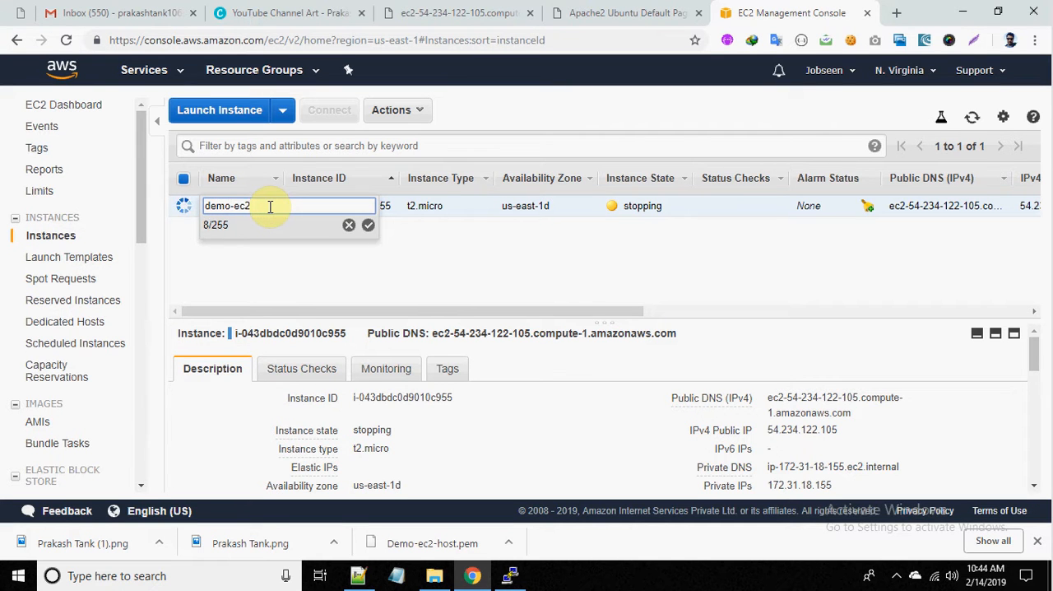
key("Return")
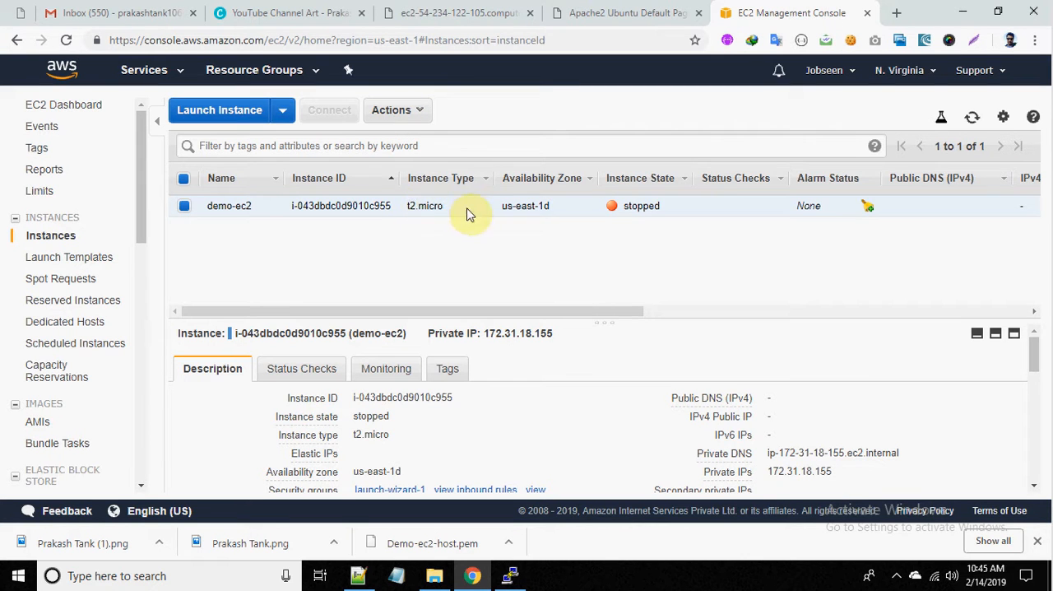
Step: Change the instance type of the stopped demo-ec2 instance to t2.medium and apply the change
left_click(417, 114)
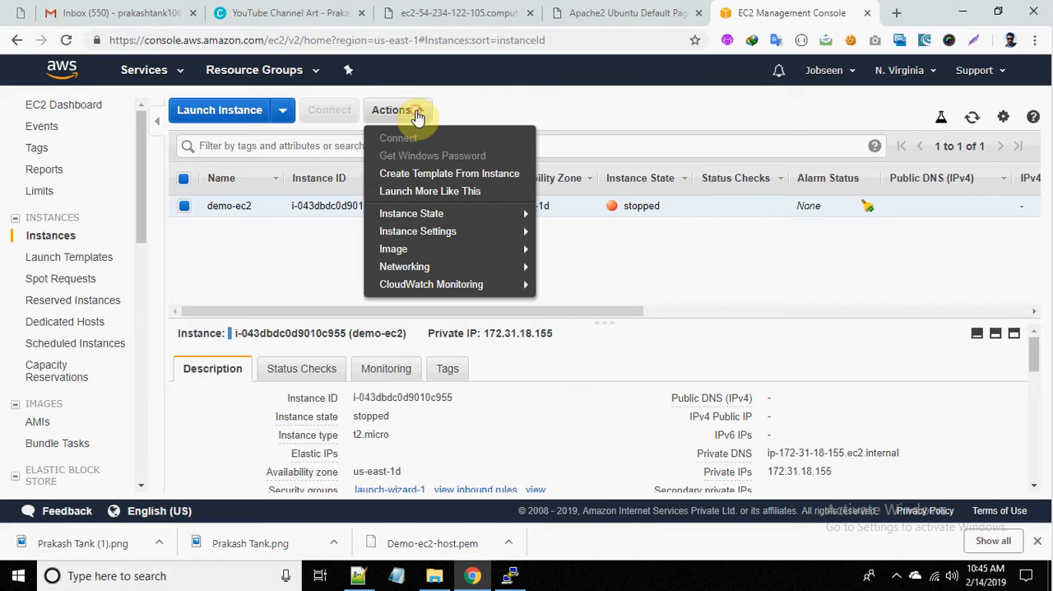
mouse_move(421, 213)
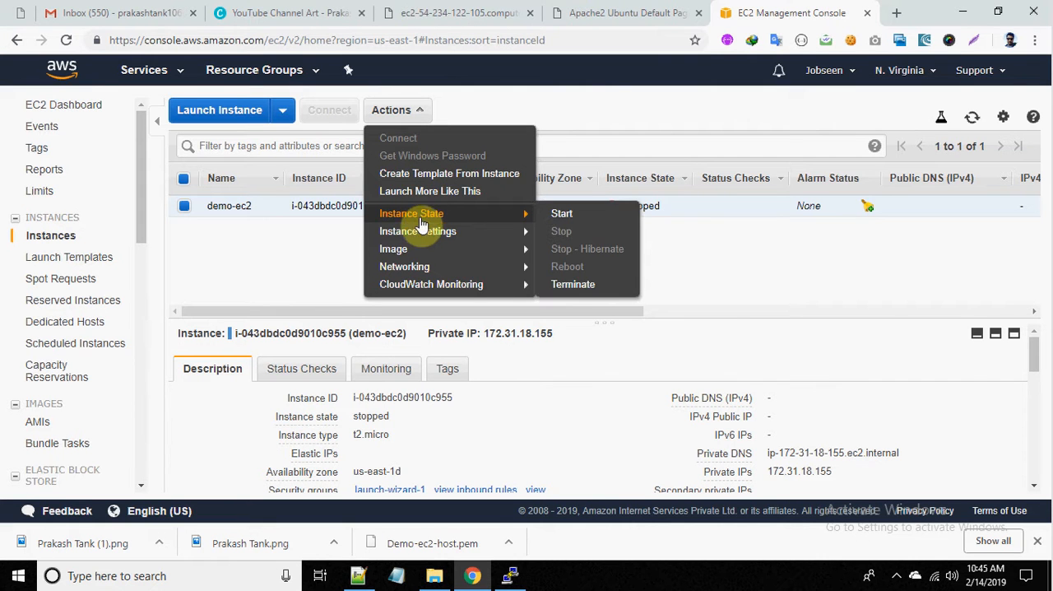
mouse_move(444, 248)
mouse_move(510, 237)
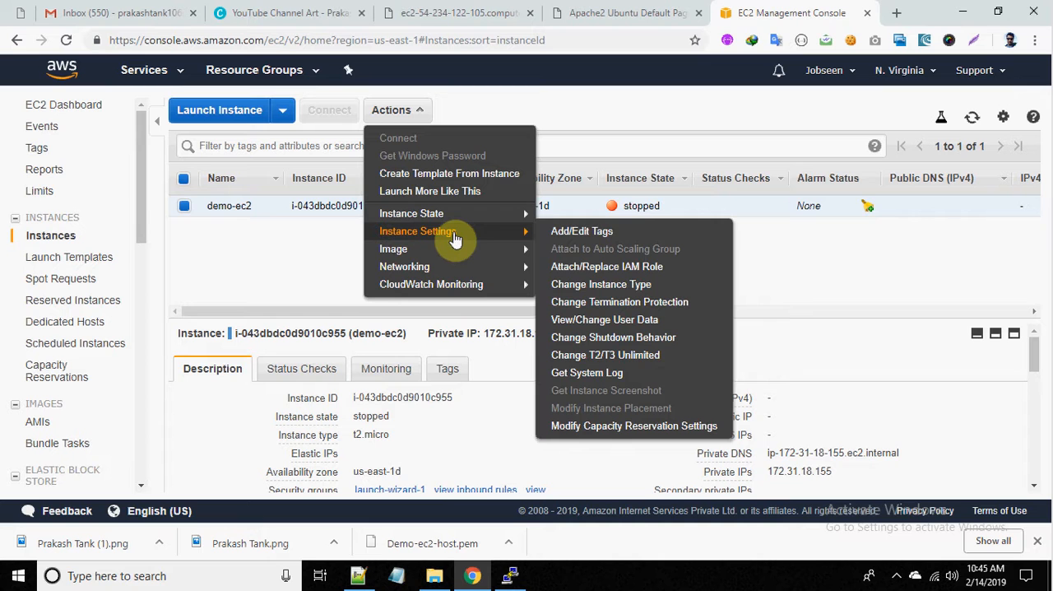
left_click(607, 284)
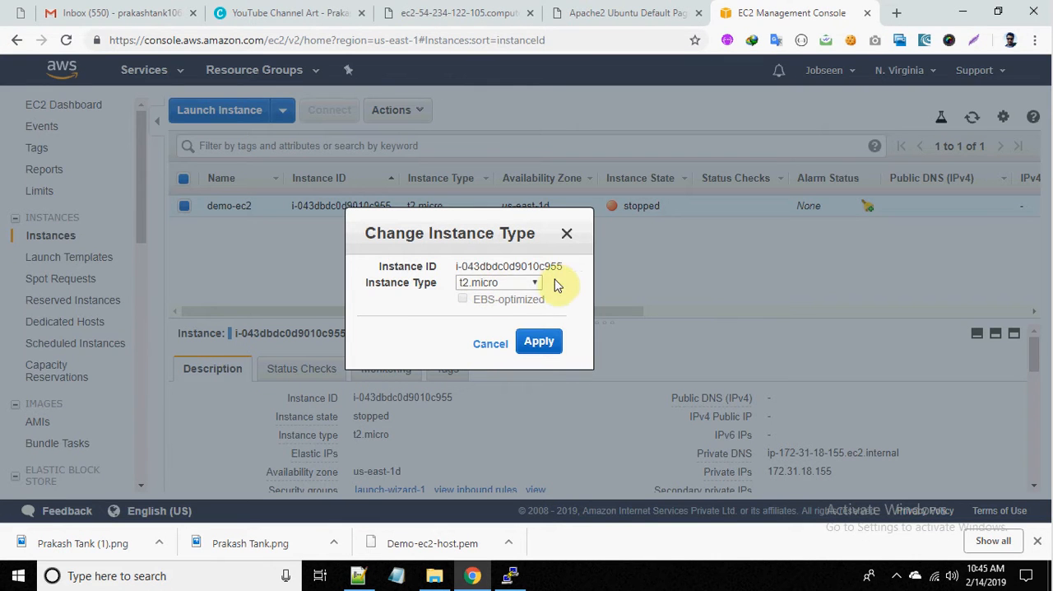
left_click(533, 283)
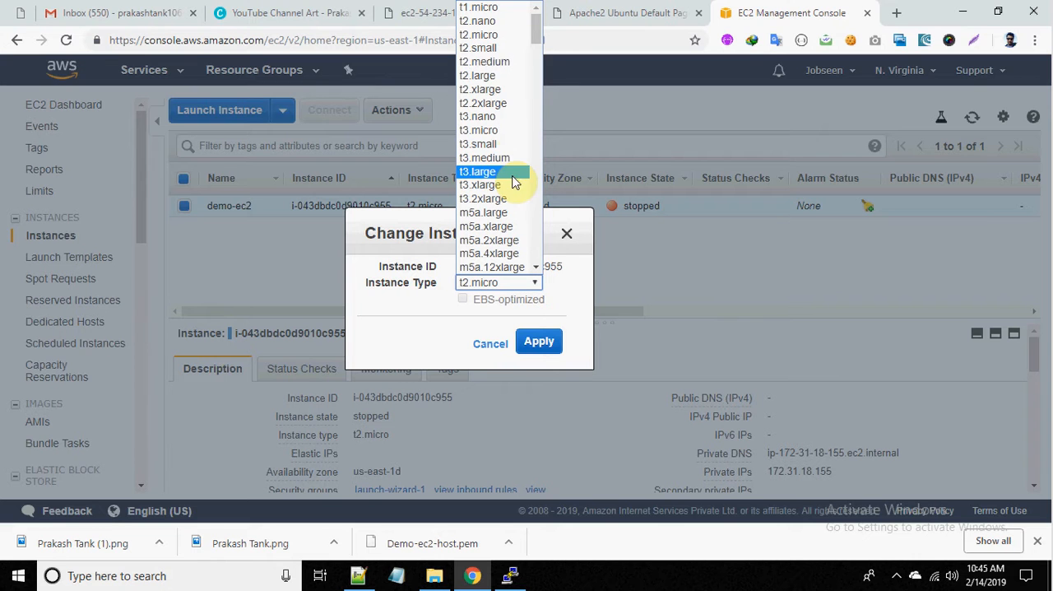
left_click(491, 62)
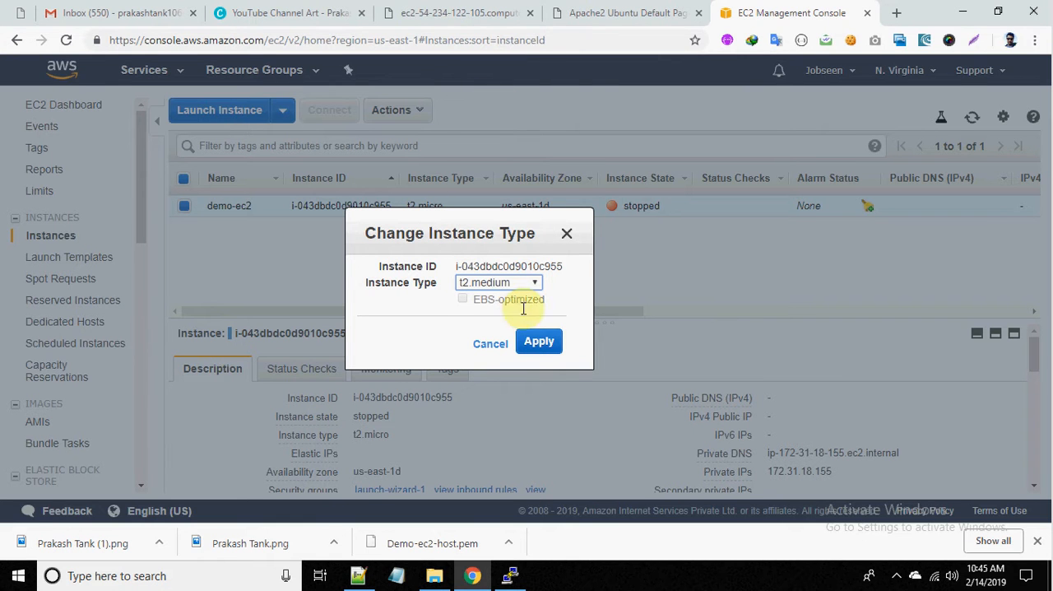
left_click(540, 343)
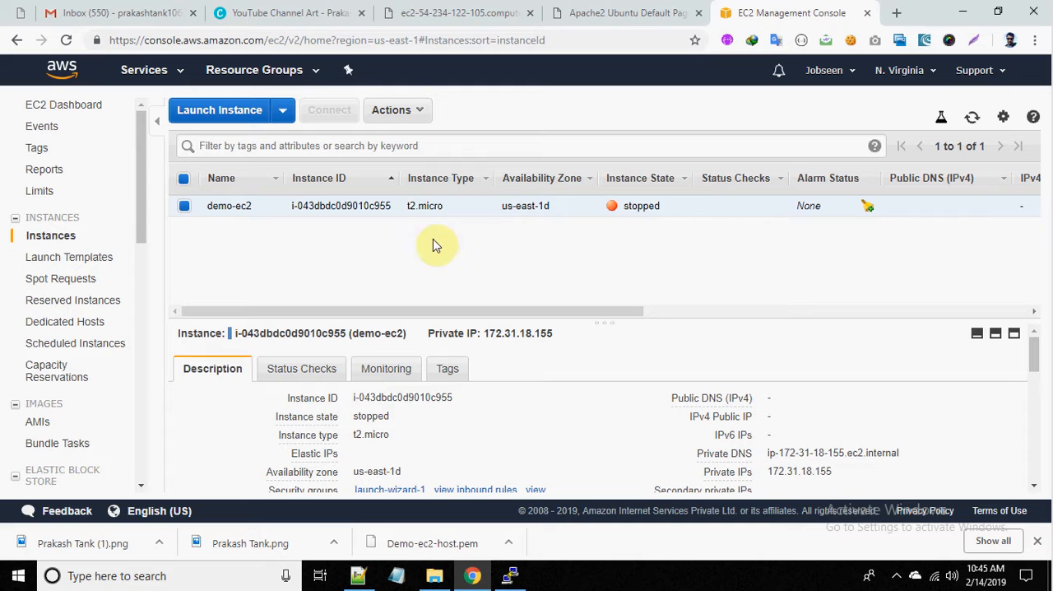
Step: Start the demo-ec2 instance, accept the confirmation, and refresh the instance list and page to check its state
left_click(401, 111)
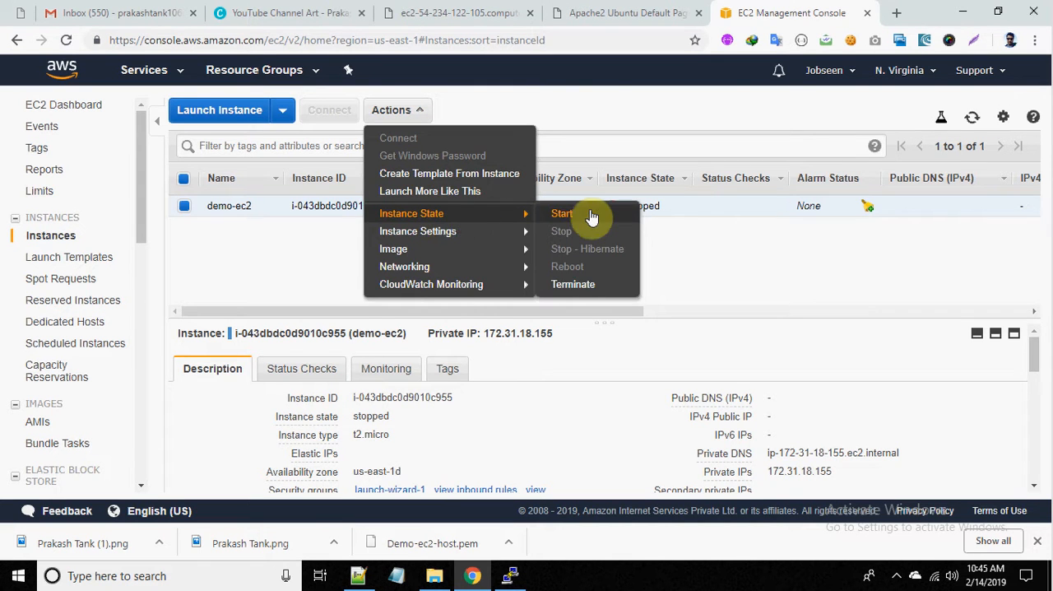
left_click(565, 214)
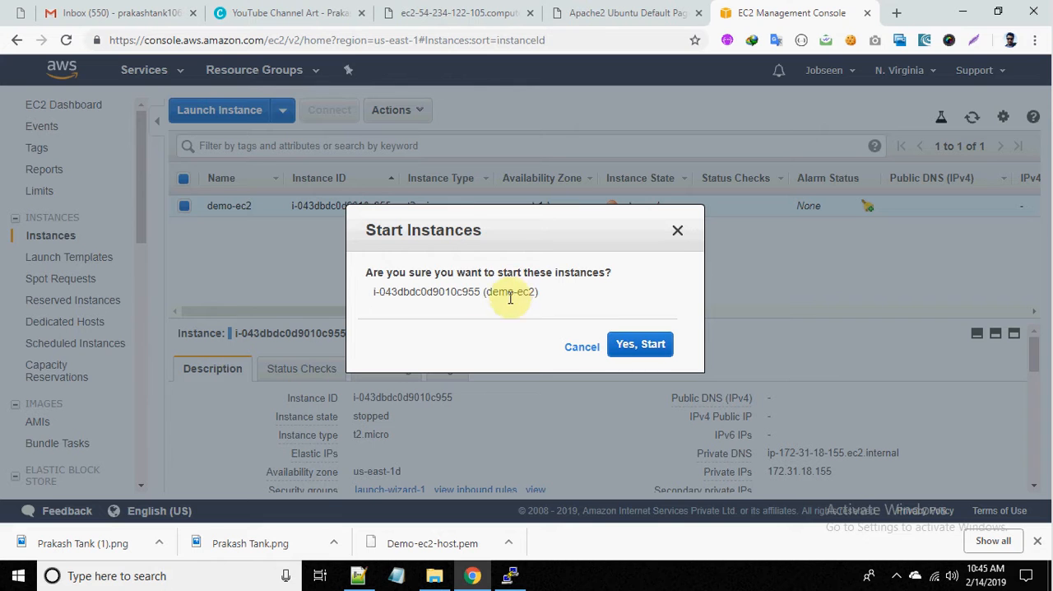
left_click(623, 343)
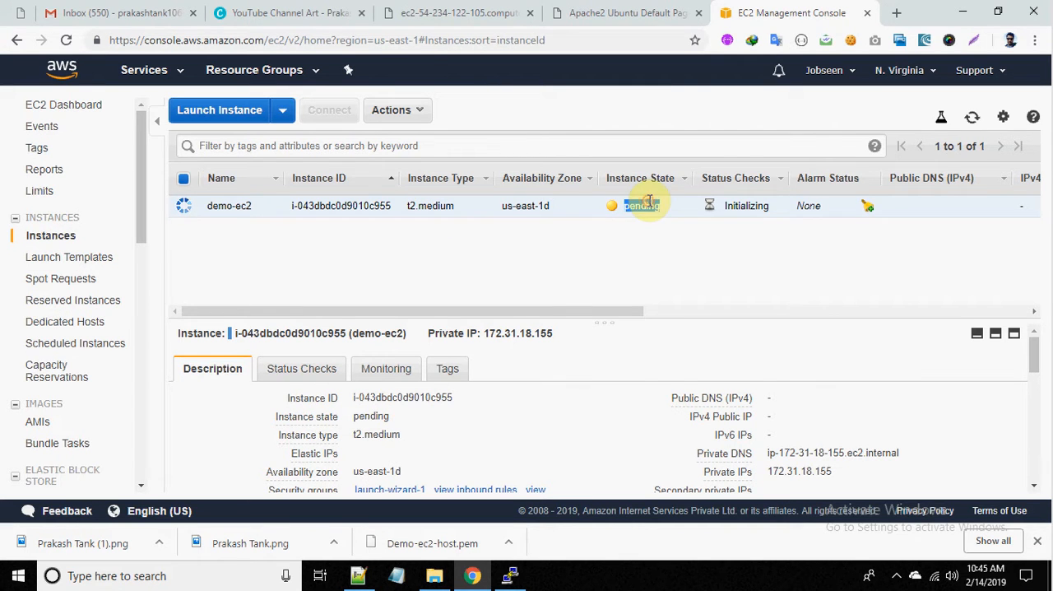
left_click(973, 121)
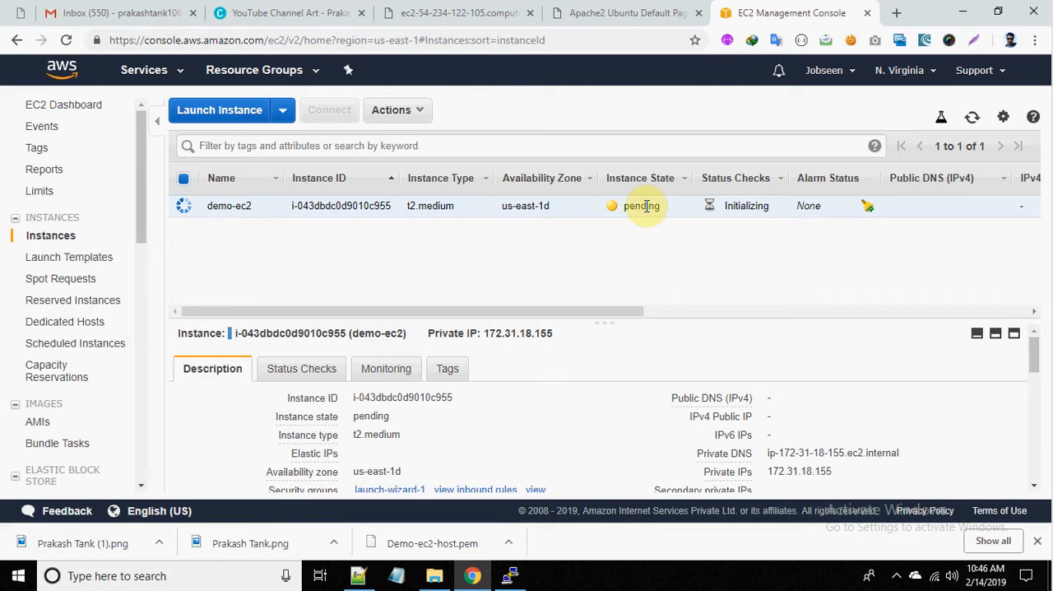
left_click(66, 39)
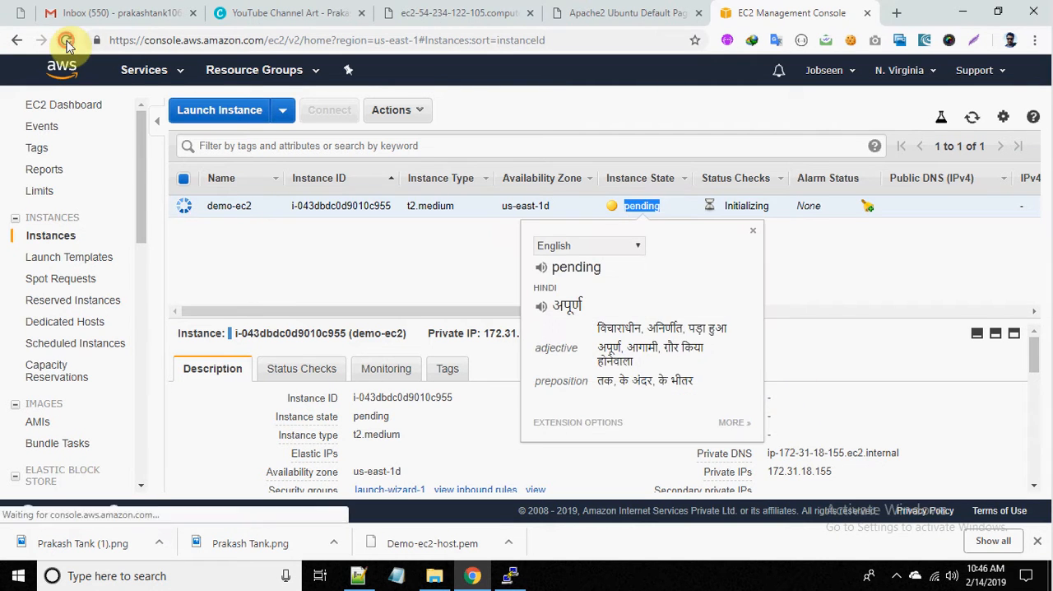